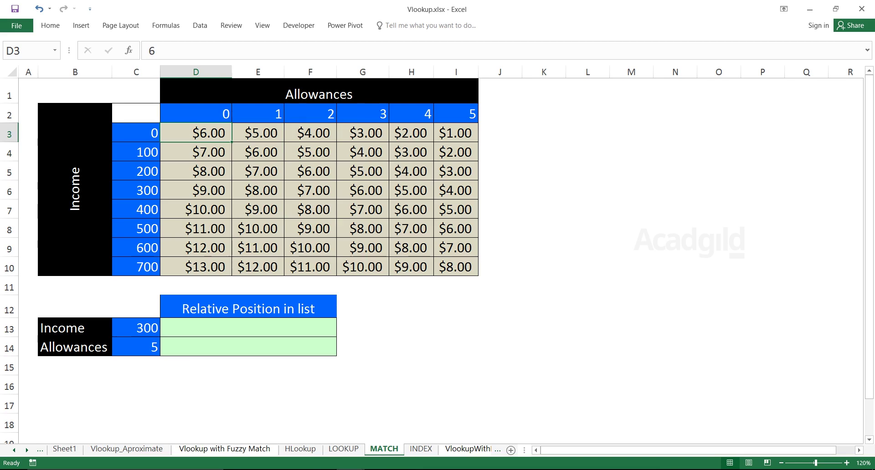
# Step: Examine the table's Income rows and Allowances columns, including the cell where income 300 meets allowance 4
pyautogui.moveTo(195, 132)
pyautogui.mouseDown()
pyautogui.moveTo(456, 247)
pyautogui.moveTo(456, 266)
pyautogui.mouseUp()
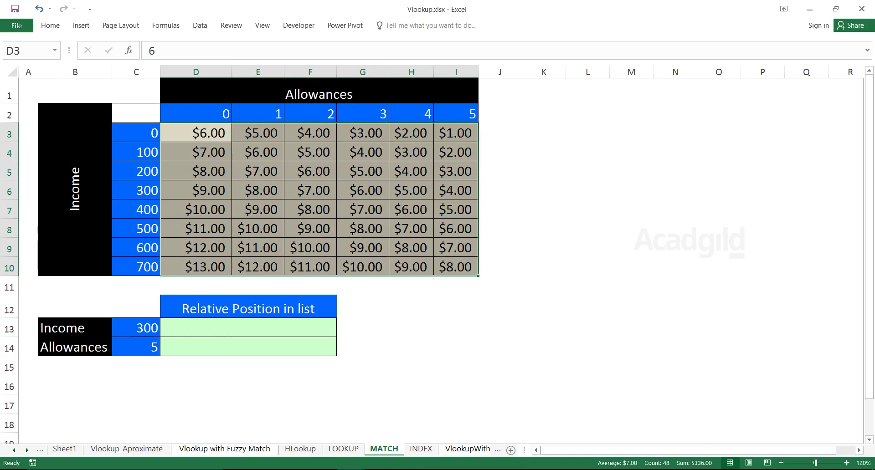
pyautogui.click(248, 306)
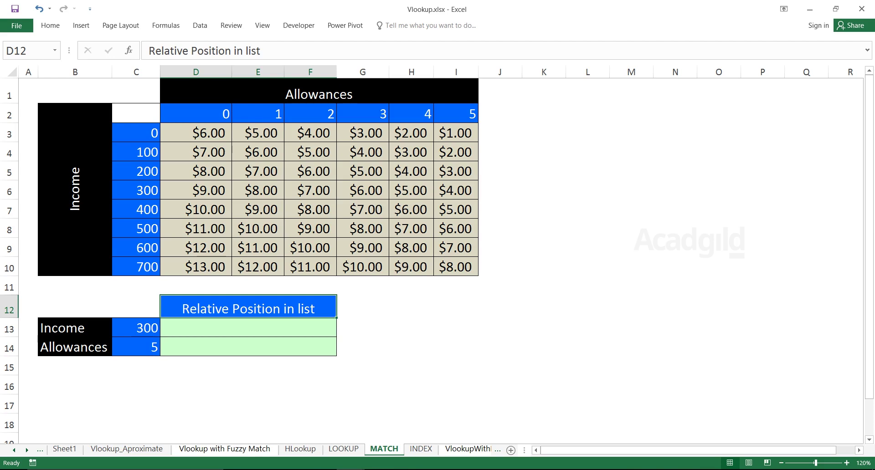
pyautogui.moveTo(74, 90); pyautogui.dragTo(456, 266)
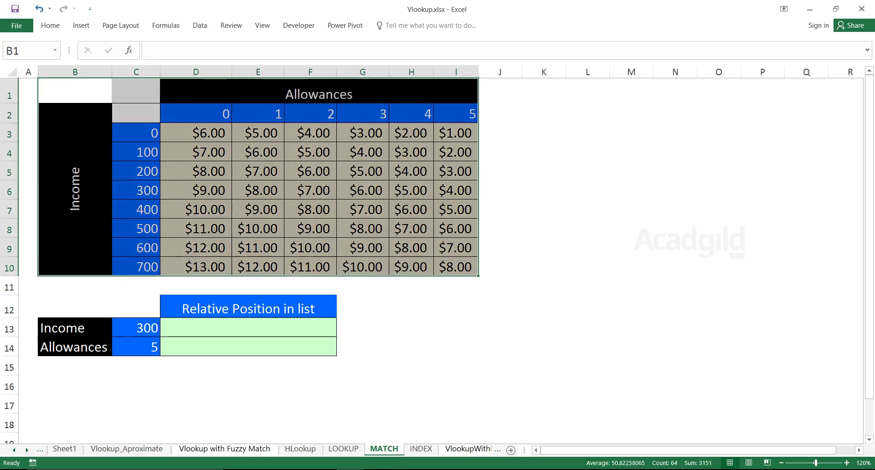
pyautogui.click(75, 188)
pyautogui.moveTo(135, 132); pyautogui.dragTo(136, 267)
pyautogui.click(310, 91)
pyautogui.moveTo(196, 113); pyautogui.dragTo(455, 114)
pyautogui.moveTo(209, 133); pyautogui.dragTo(456, 266)
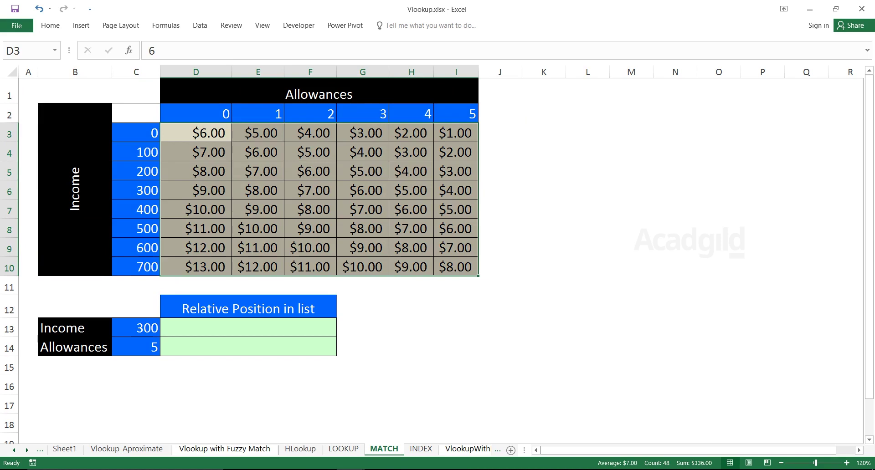
pyautogui.click(75, 189)
pyautogui.moveTo(136, 190); pyautogui.dragTo(455, 190)
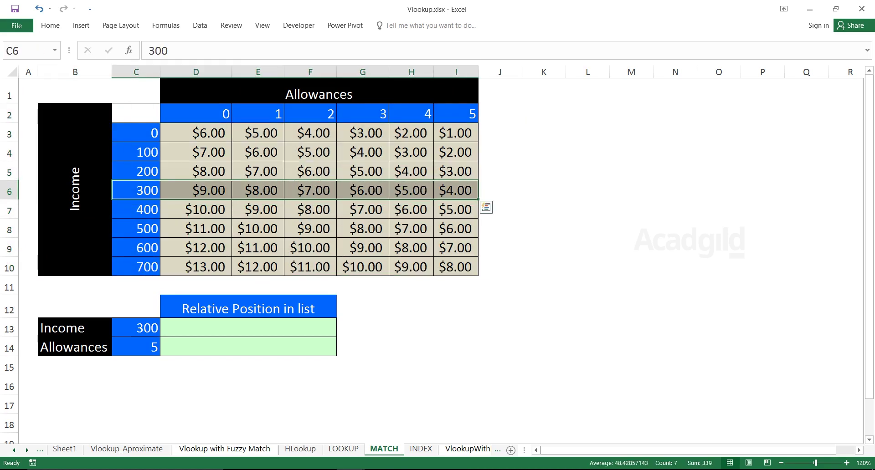
pyautogui.moveTo(411, 114); pyautogui.dragTo(410, 267)
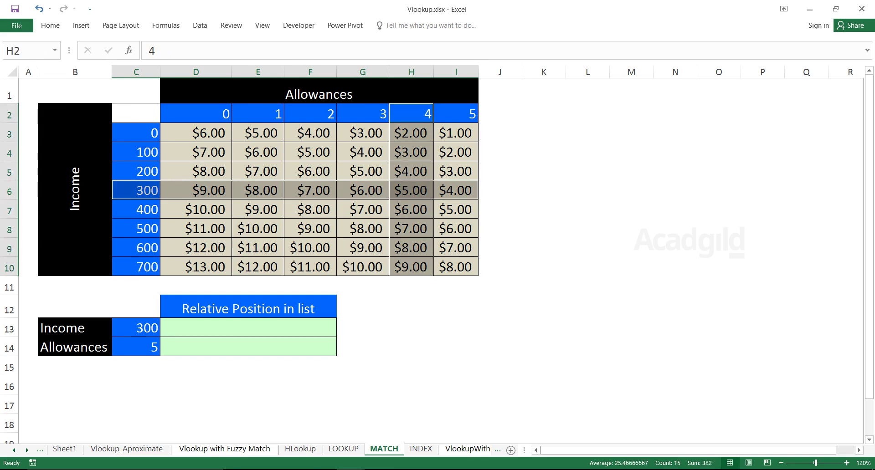
pyautogui.click(411, 190)
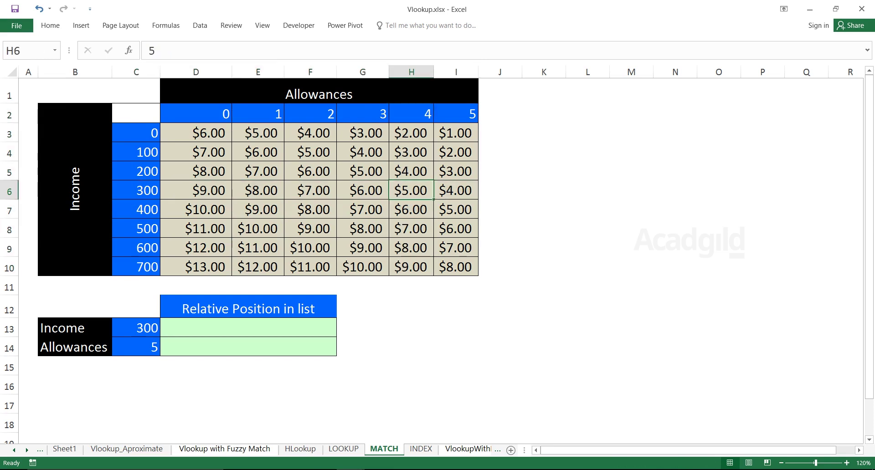
# Step: Examine the income list C3:C10, the allowance list D2:I2, and the lookup and result cells in rows 13 and 14
pyautogui.moveTo(137, 133); pyautogui.dragTo(137, 267)
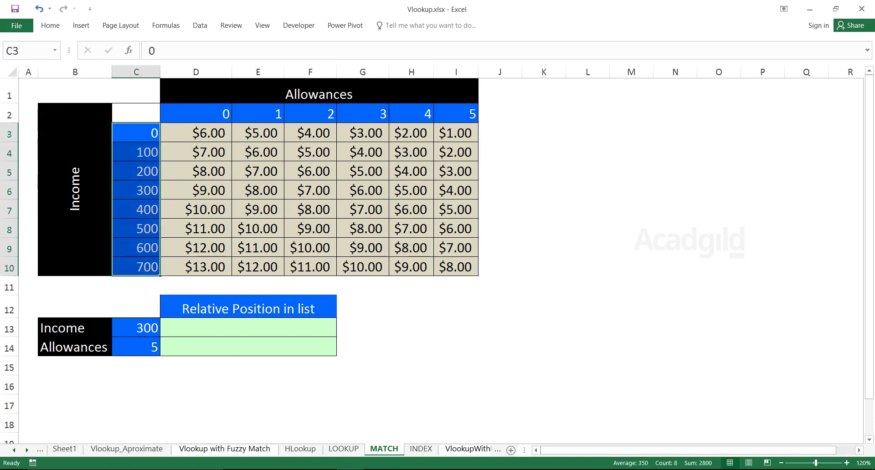
pyautogui.moveTo(196, 114); pyautogui.dragTo(473, 114)
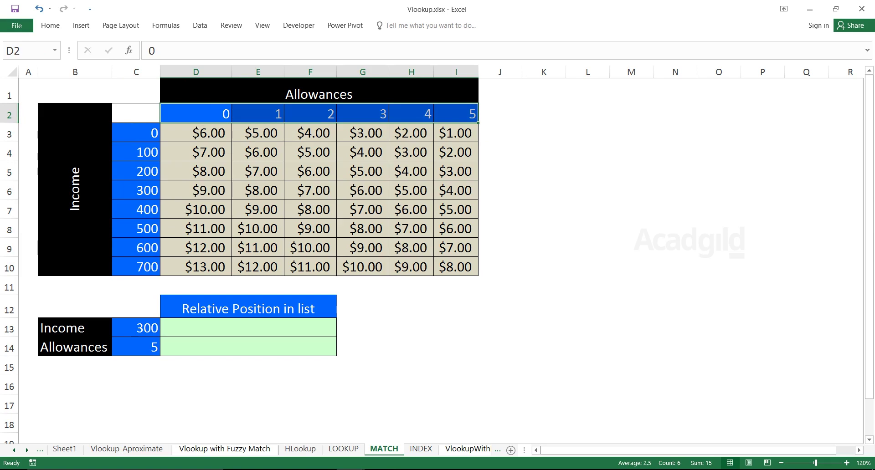
pyautogui.moveTo(136, 133); pyautogui.dragTo(137, 266)
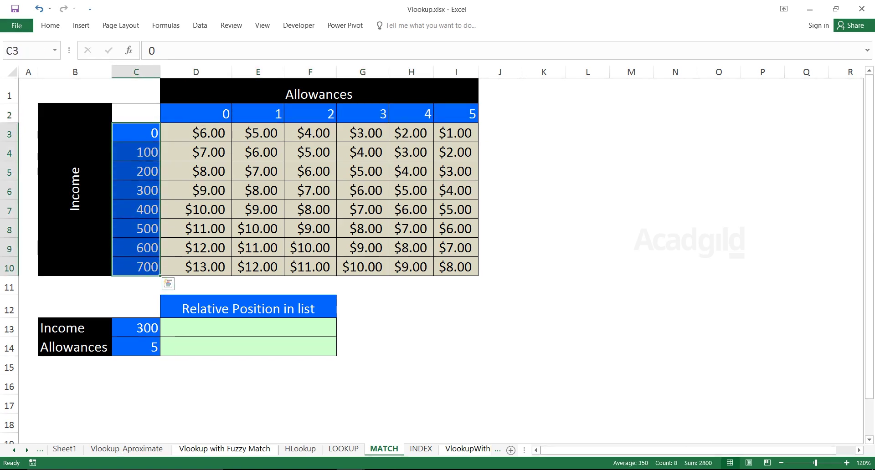
pyautogui.moveTo(137, 133); pyautogui.dragTo(137, 267)
pyautogui.click(136, 328)
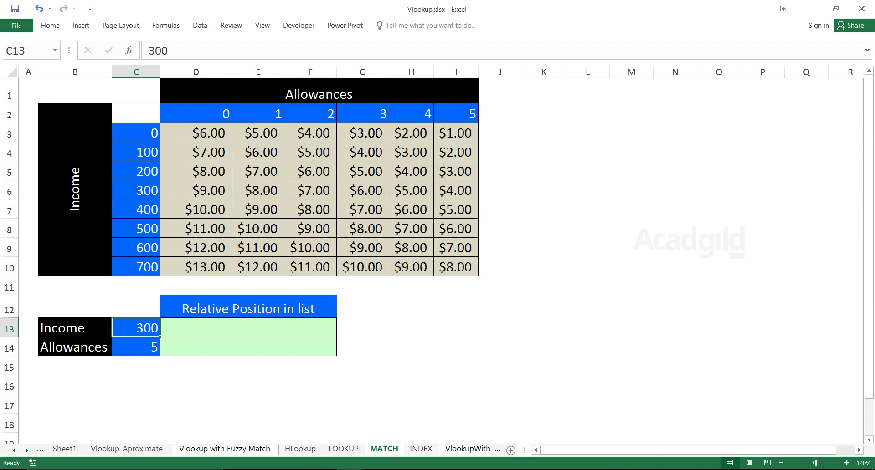
pyautogui.click(248, 328)
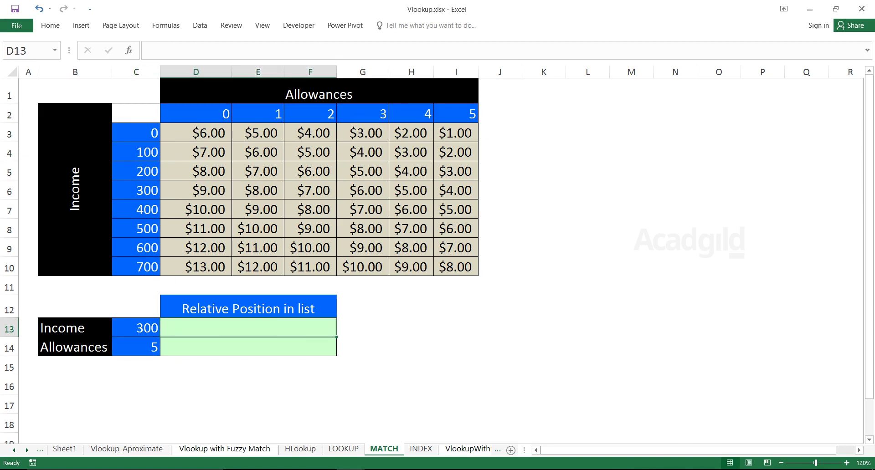
pyautogui.click(74, 347)
pyautogui.click(136, 347)
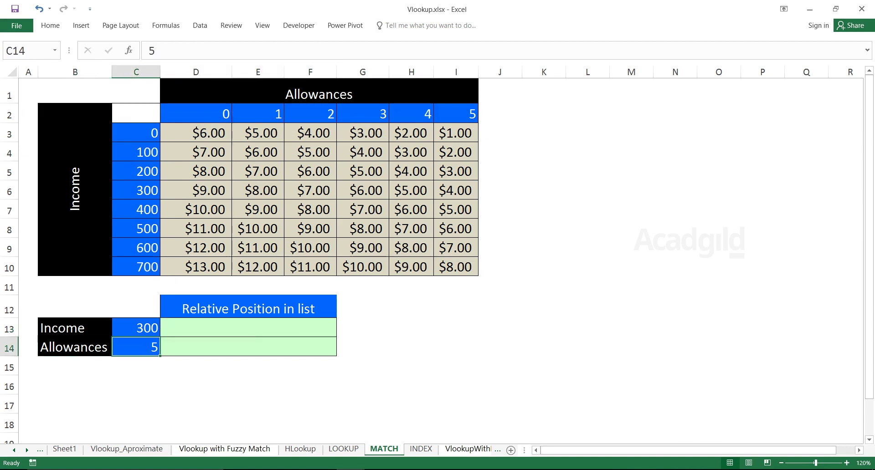
pyautogui.click(248, 347)
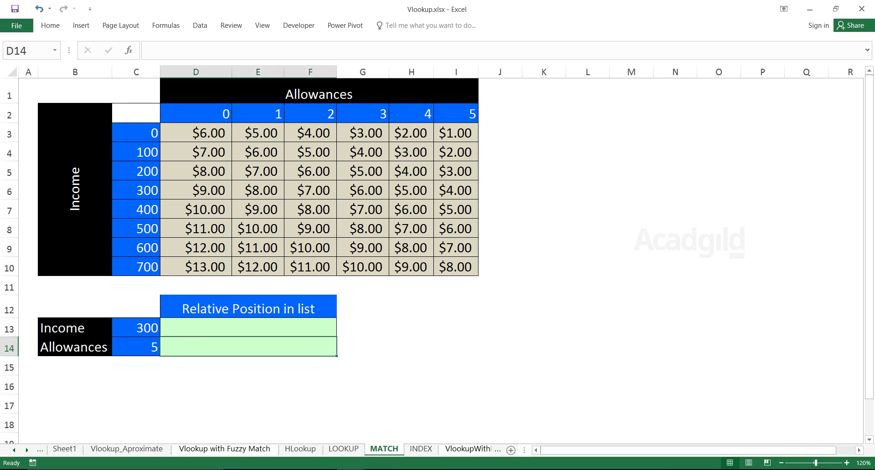
pyautogui.click(248, 328)
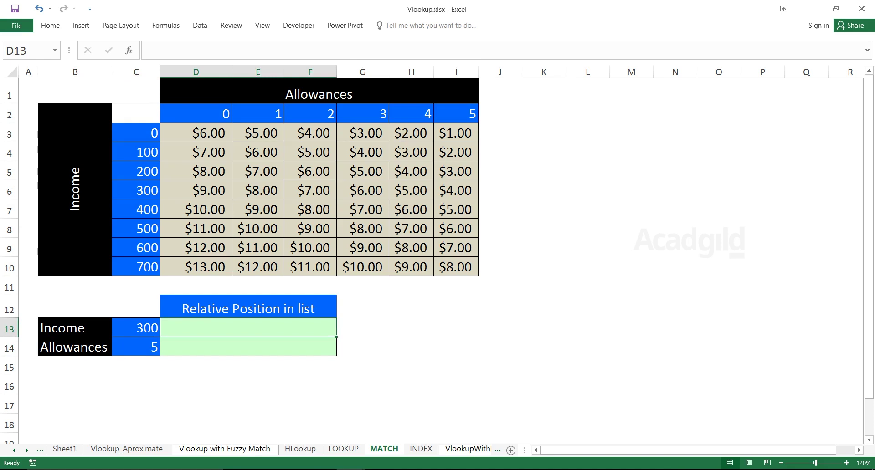
pyautogui.write('=')
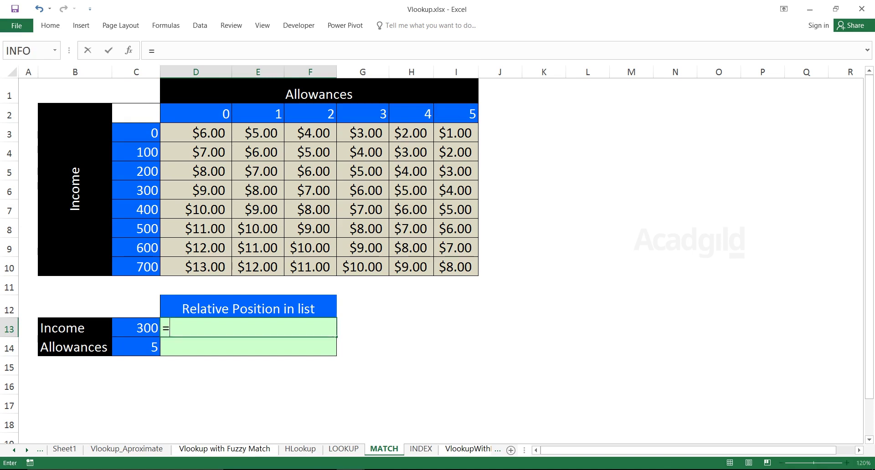
pyautogui.press('Escape')
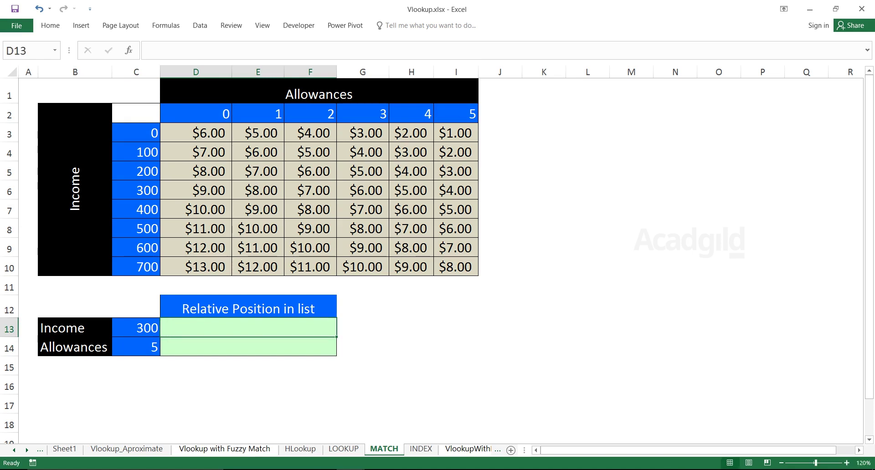
# Step: Compare the lookup values in C13 and C14 with their lists, C3:C10 for income and D2:I2 for allowances
pyautogui.moveTo(137, 133); pyautogui.dragTo(137, 266)
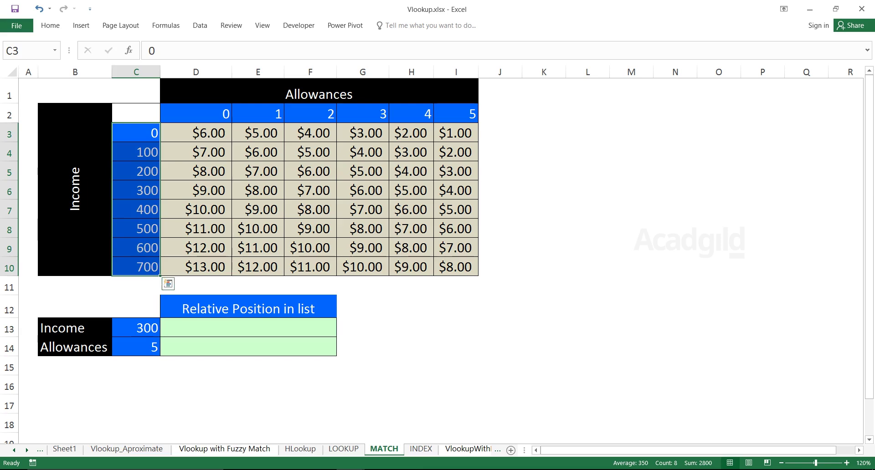
pyautogui.click(248, 328)
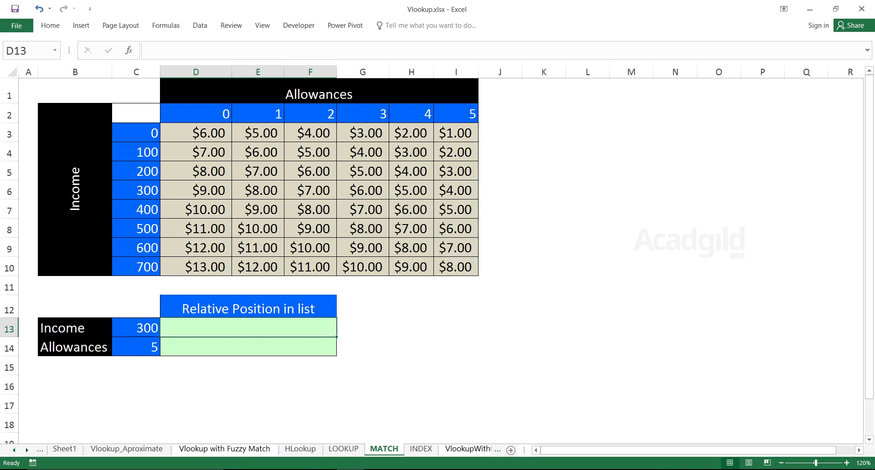
pyautogui.click(135, 327)
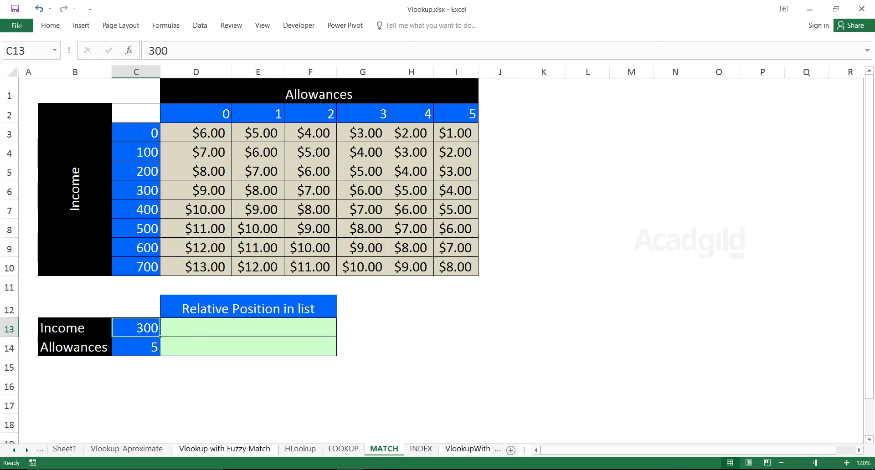
pyautogui.moveTo(136, 132); pyautogui.dragTo(136, 266)
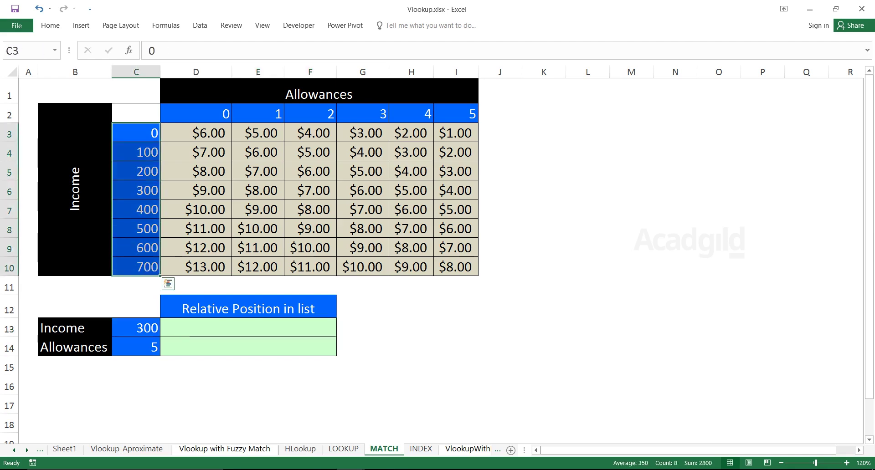
pyautogui.click(135, 347)
pyautogui.moveTo(196, 113); pyautogui.dragTo(456, 114)
pyautogui.click(136, 327)
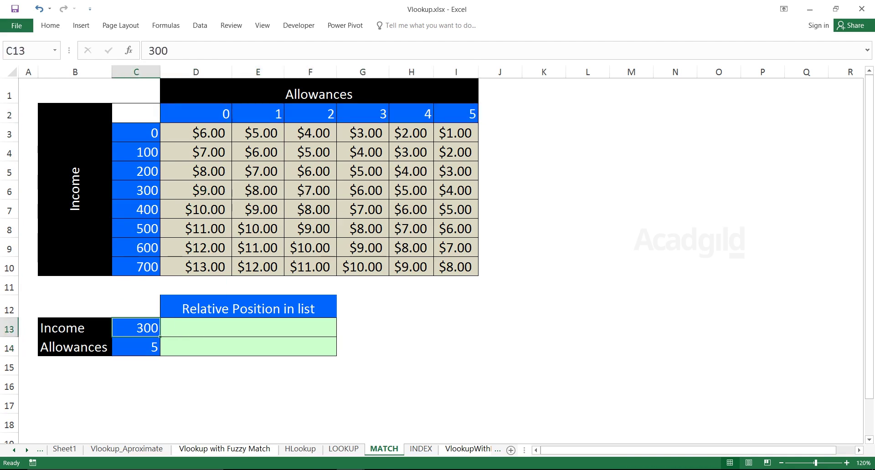
# Step: Enter =MATCH(C13,C3:C10,0) in D13 to return the income's exact-match position in the list
pyautogui.click(248, 328)
pyautogui.write('=Matc')
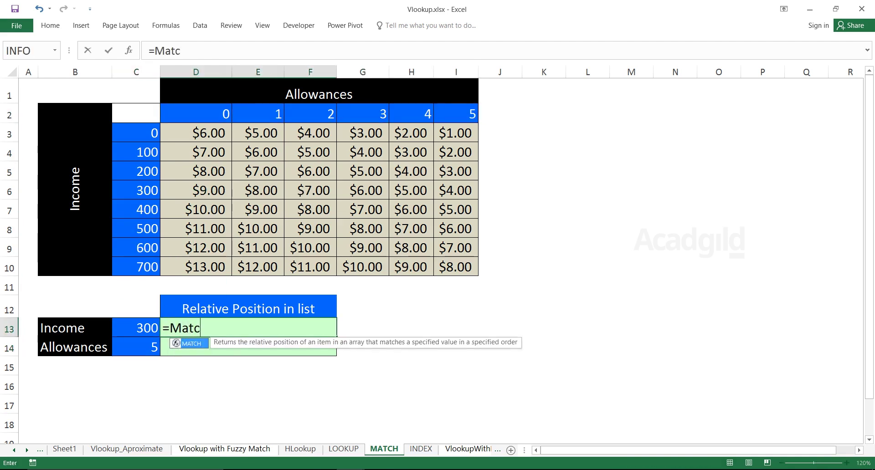
pyautogui.press('Tab')
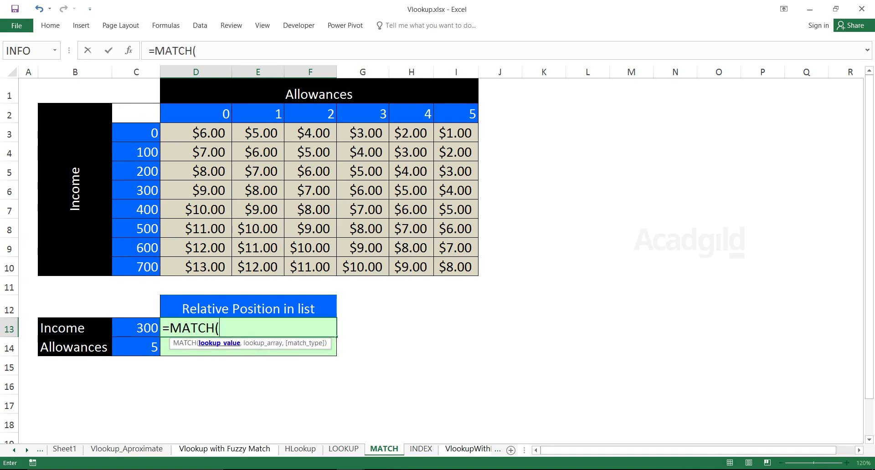
pyautogui.press('Left')
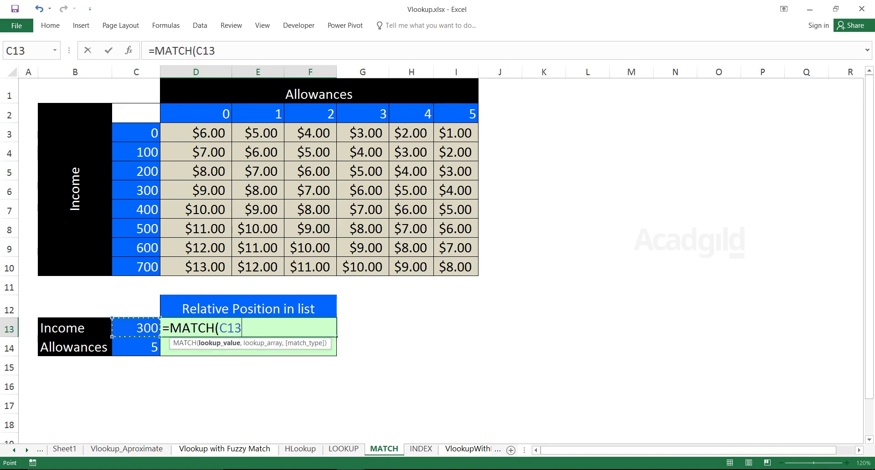
pyautogui.write(',')
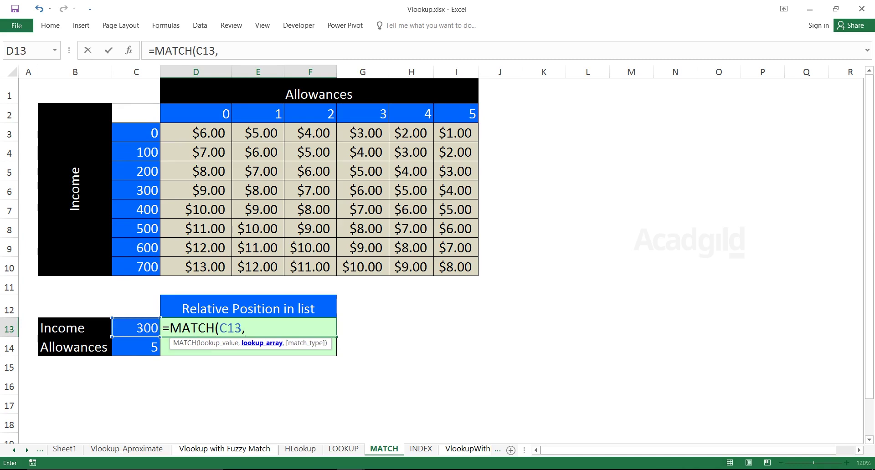
pyautogui.moveTo(136, 133); pyautogui.dragTo(137, 267)
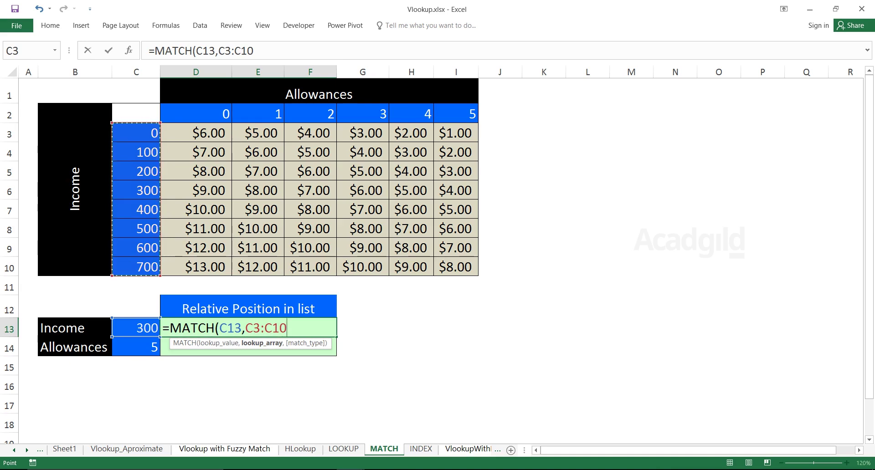
pyautogui.write(',0')
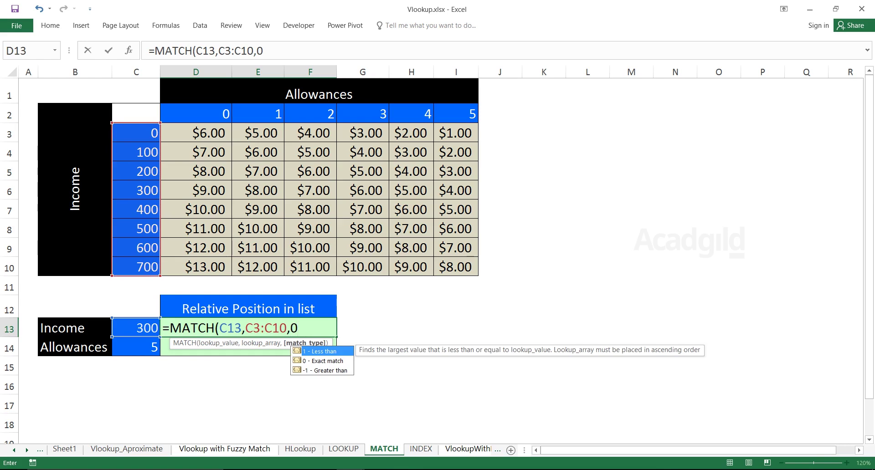
pyautogui.write(')')
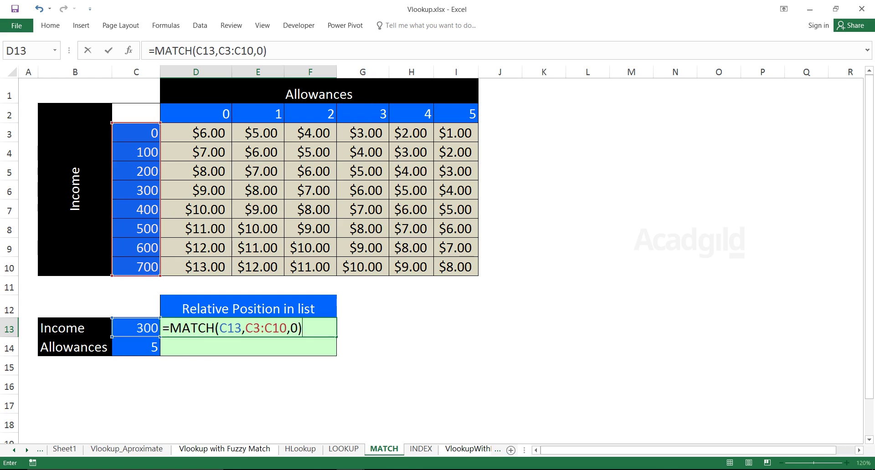
pyautogui.press('Return')
# Step: Test the MATCH formula with an income of 500 in C13 and check the position against cells C3:C8
pyautogui.press('Up')
pyautogui.press('Left')
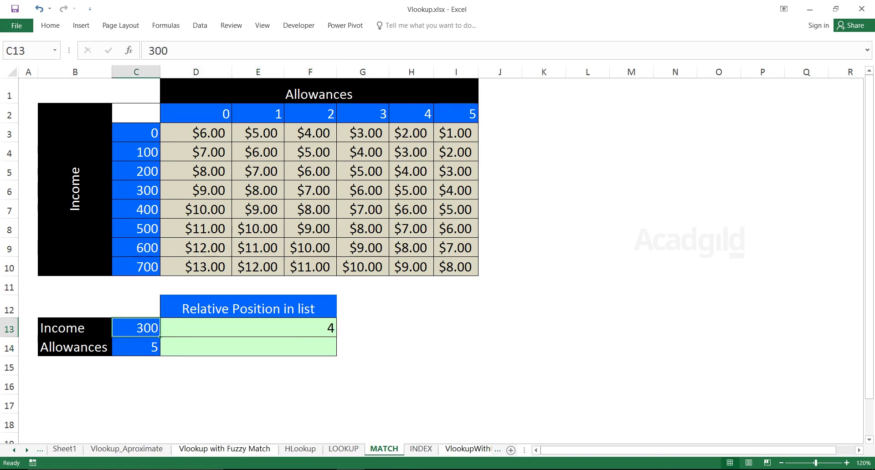
pyautogui.write('500')
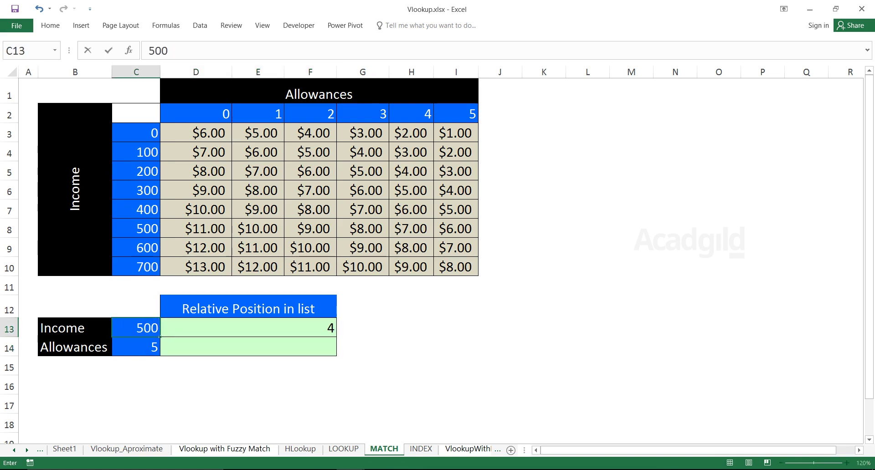
pyautogui.press('Return')
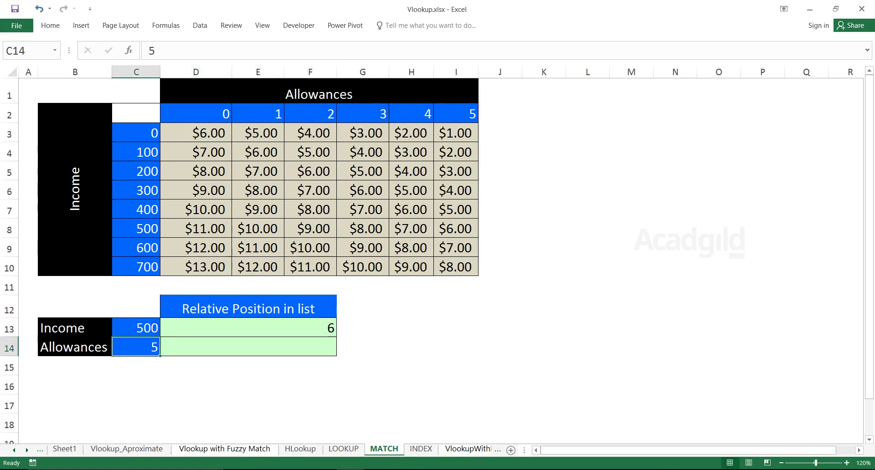
pyautogui.moveTo(136, 133); pyautogui.dragTo(137, 228)
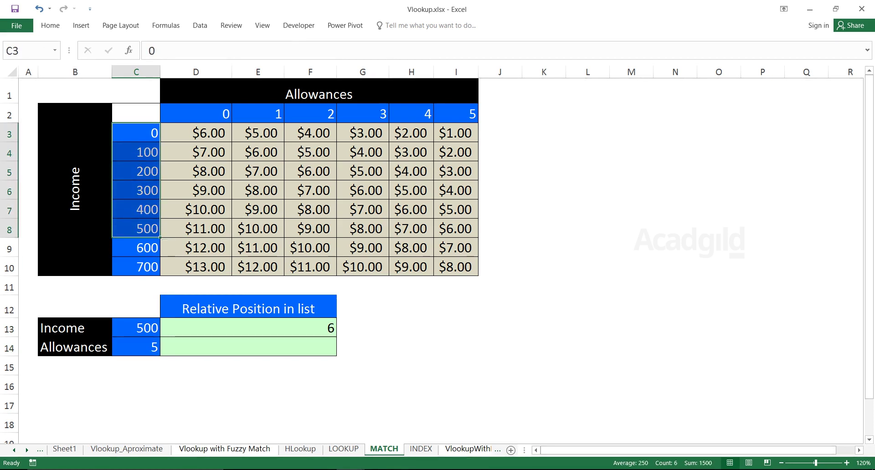
pyautogui.moveTo(136, 133); pyautogui.dragTo(136, 229)
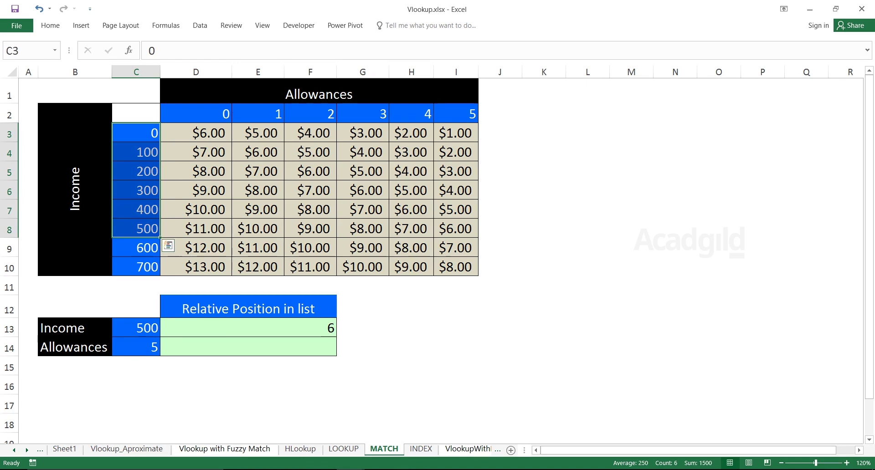
# Step: Set the income lookup value in C13 to 700 and check the MATCH formula in D13
pyautogui.click(155, 331)
pyautogui.write('700')
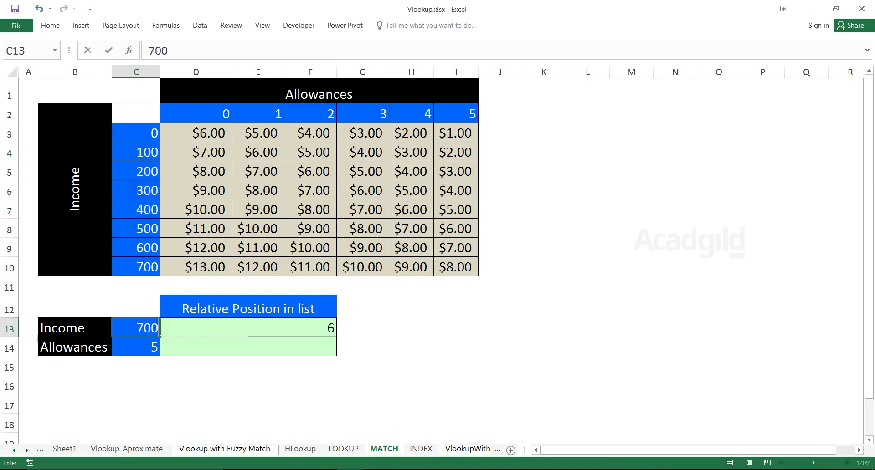
pyautogui.press('Return')
pyautogui.click(248, 327)
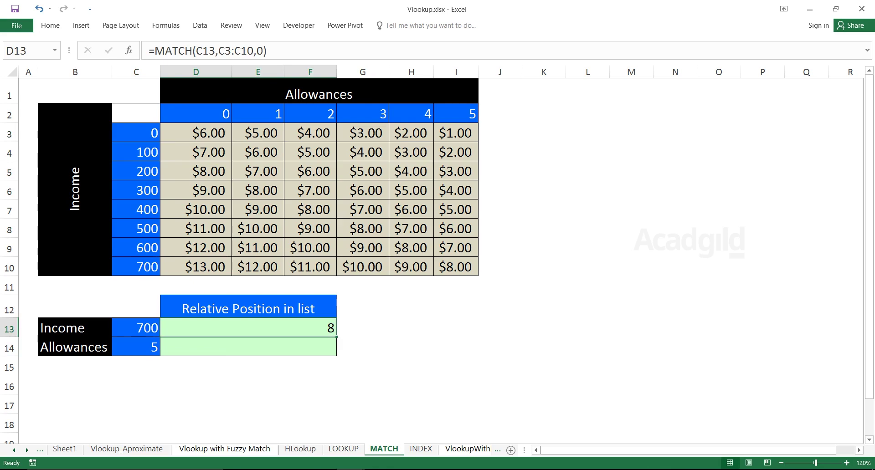
# Step: Rebuild the income lookup in I13 by entering =MATCH(C13,C3:C10,0)
pyautogui.click(455, 327)
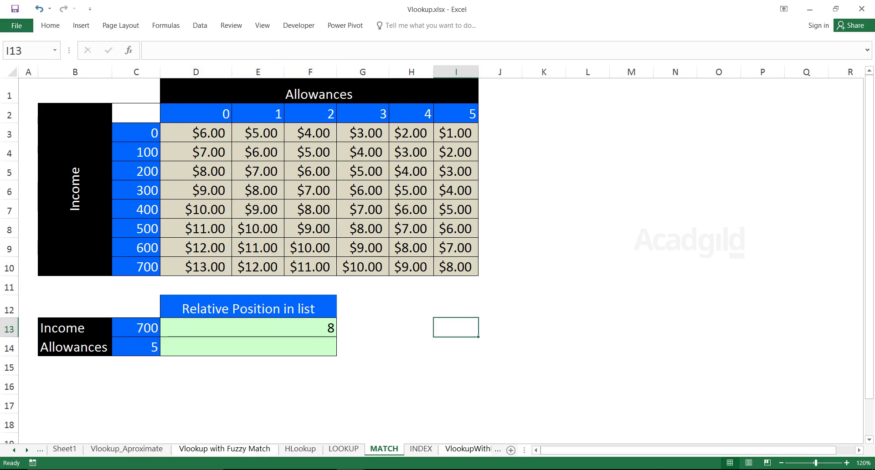
pyautogui.write('=Matc')
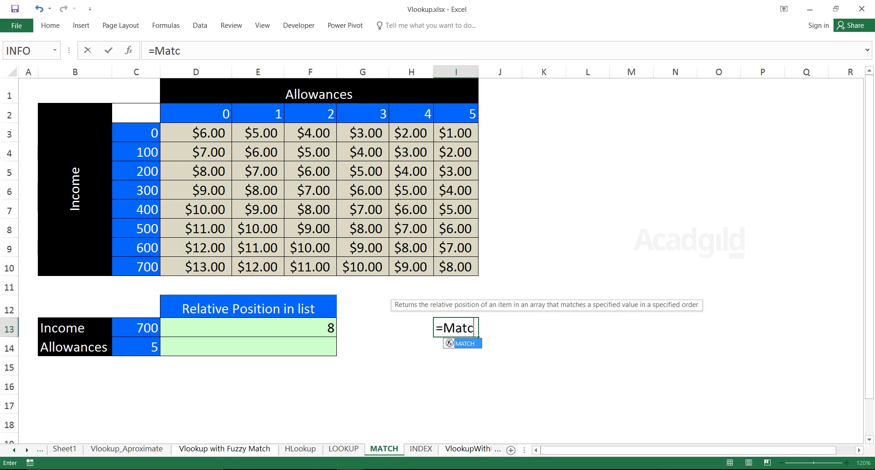
pyautogui.press('Tab')
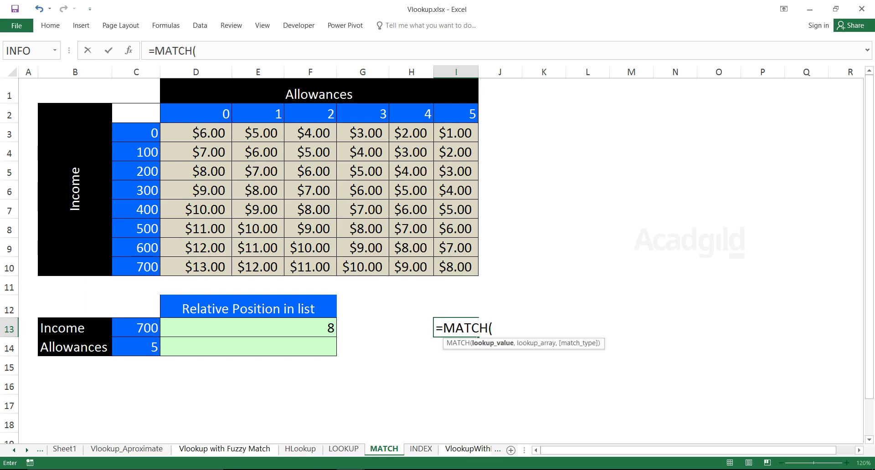
pyautogui.click(136, 328)
pyautogui.write(',')
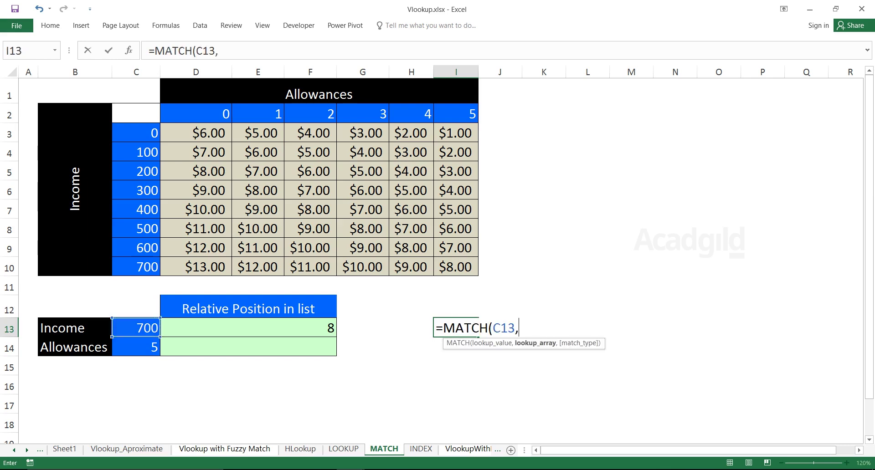
pyautogui.moveTo(137, 132); pyautogui.dragTo(137, 267)
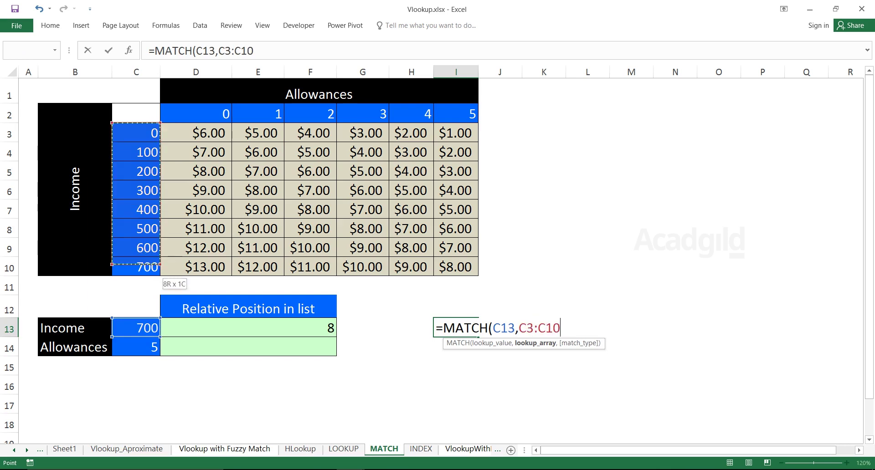
pyautogui.write(',0)')
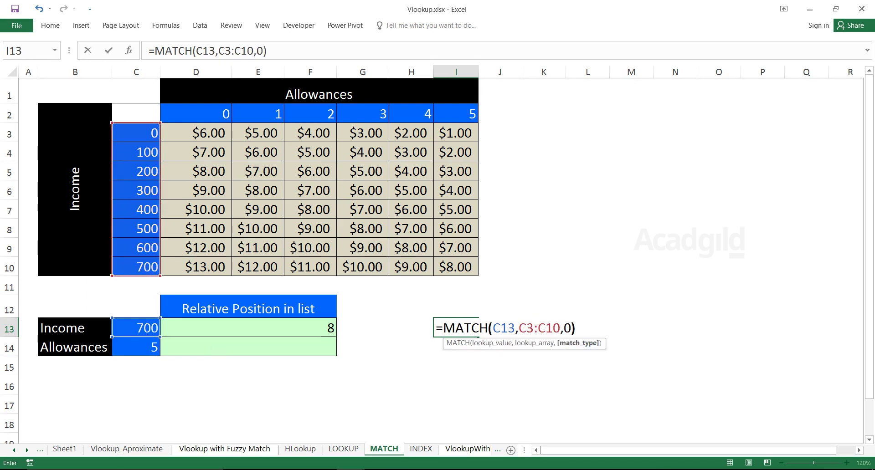
pyautogui.press('Return')
# Step: Enter =MATCH(C14,D2:I2,0) in D14 to return the allowance's exact-match position in the header row
pyautogui.click(248, 346)
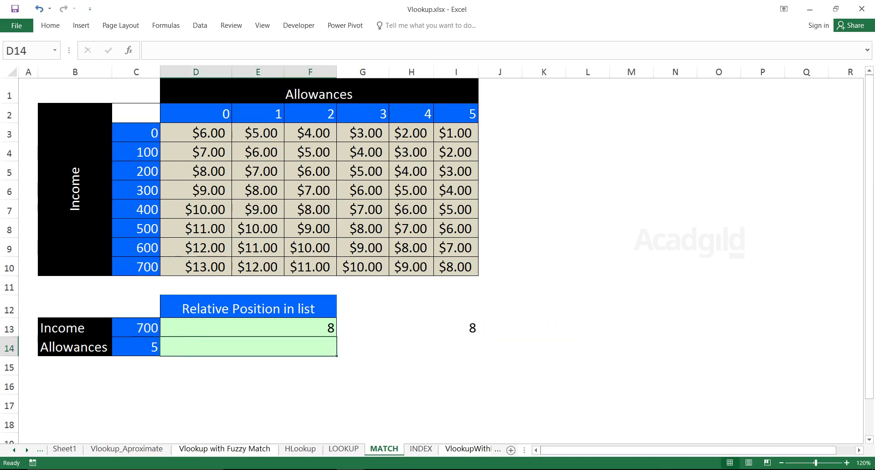
pyautogui.write('=Match')
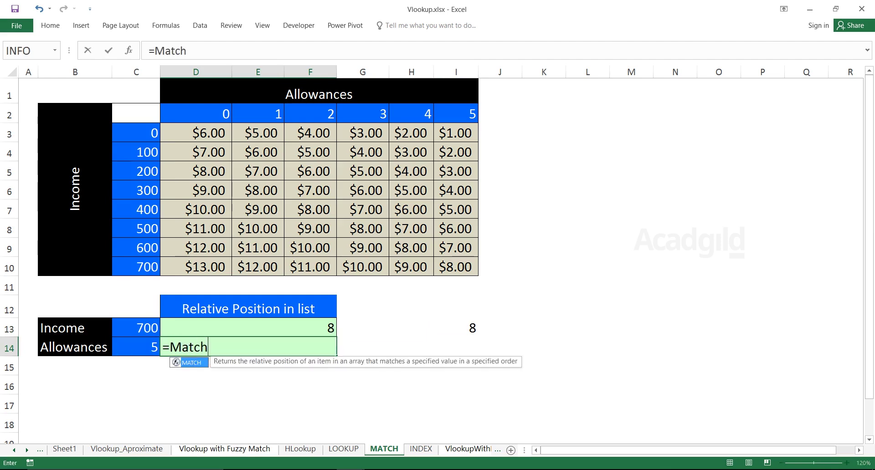
pyautogui.press('Tab')
pyautogui.click(136, 347)
pyautogui.write(',')
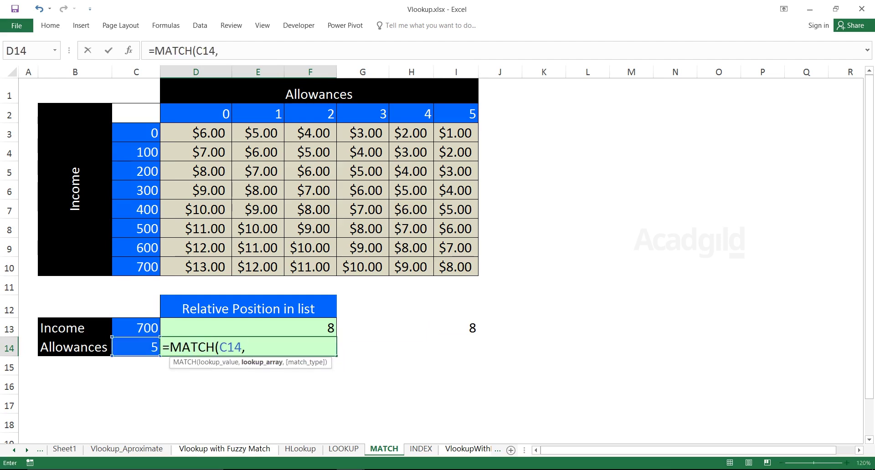
pyautogui.moveTo(195, 114); pyautogui.dragTo(469, 117)
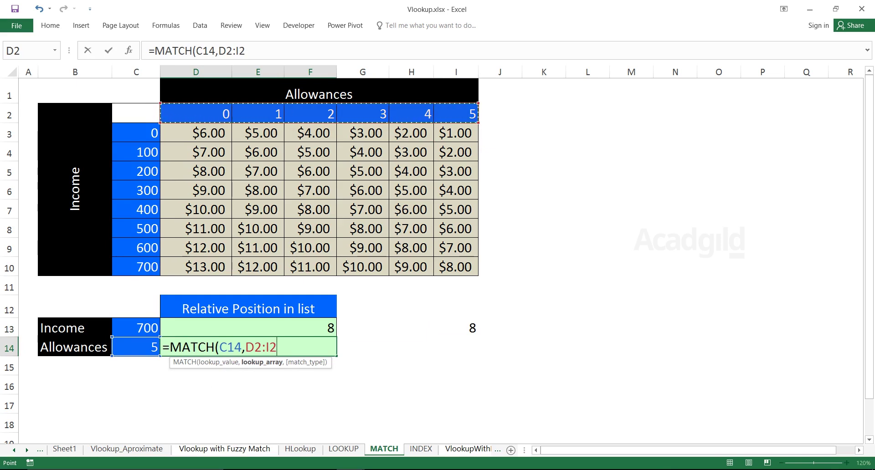
pyautogui.write(',0)')
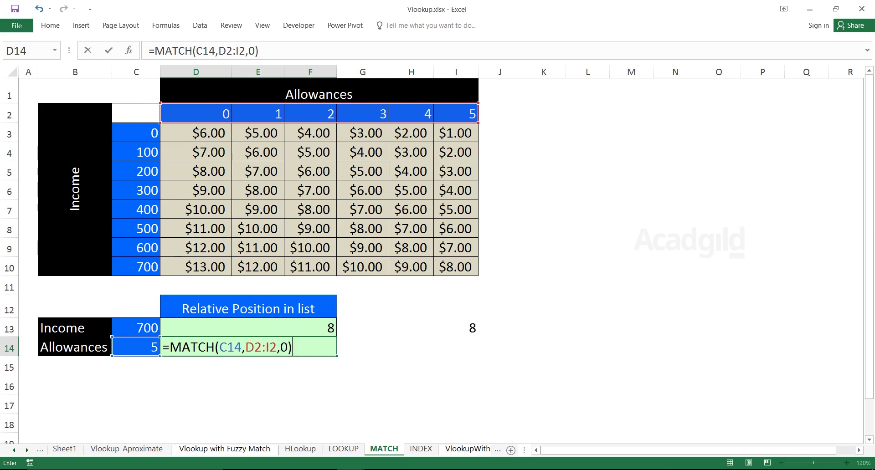
pyautogui.press('Return')
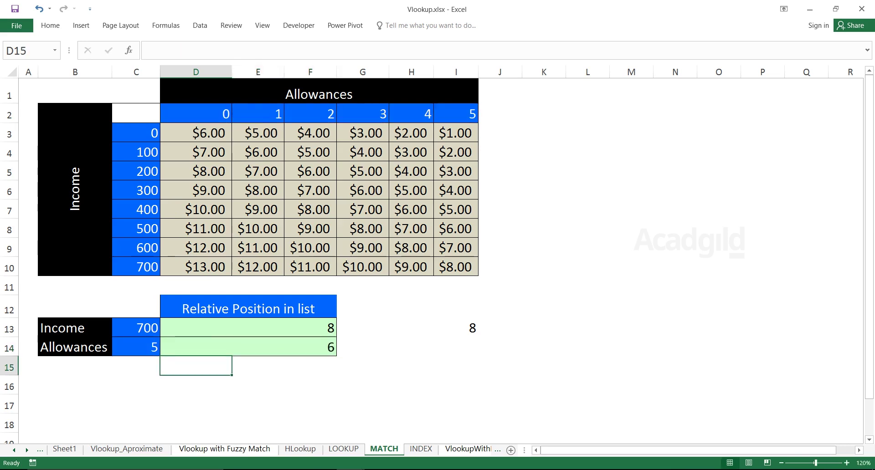
# Step: Compare the allowance in C14 with header cell I2, and test the D14 formula with an allowance of 2 in C14
pyautogui.click(136, 346)
pyautogui.click(456, 113)
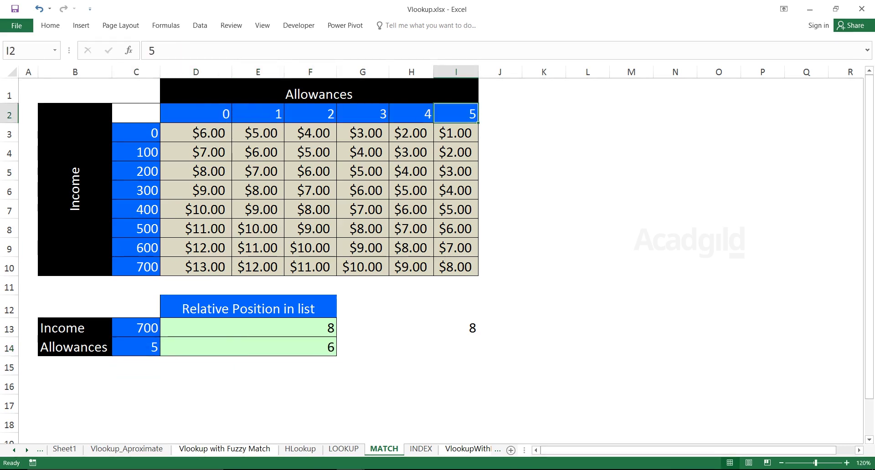
pyautogui.click(136, 346)
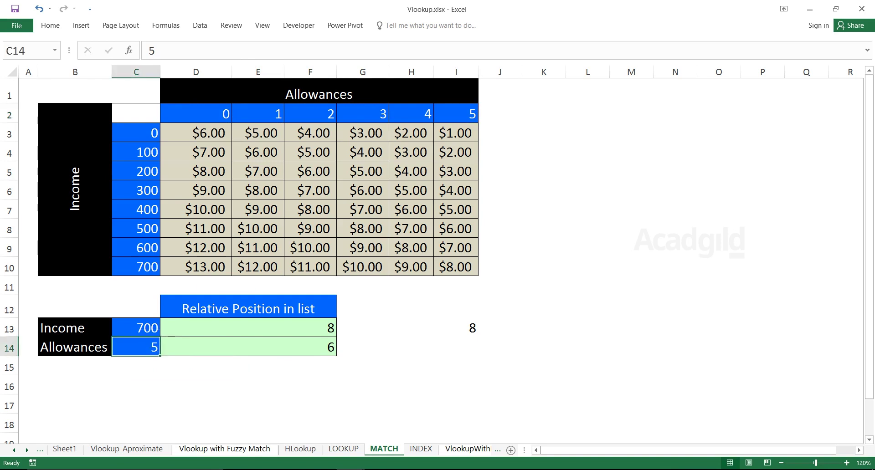
pyautogui.write('2')
pyautogui.press('Return')
pyautogui.click(248, 347)
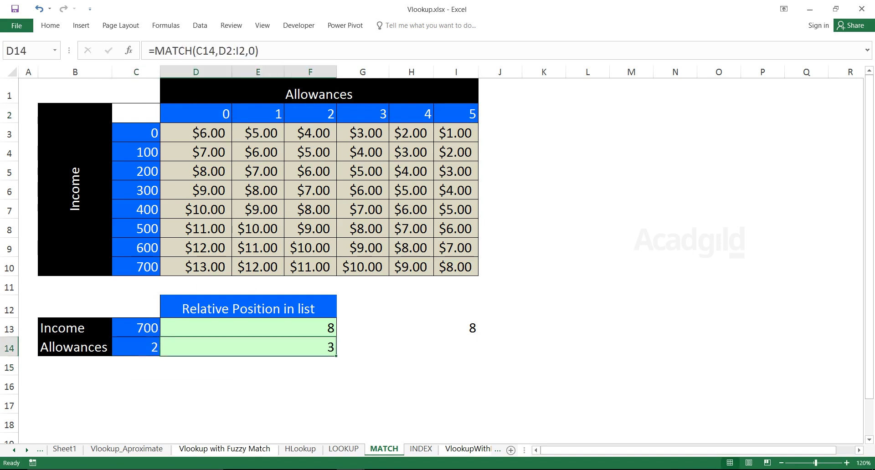
# Step: Review the income and allowance lookups in rows 13 and 14 against the table in C2:I10
pyautogui.moveTo(136, 328); pyautogui.dragTo(248, 329)
pyautogui.moveTo(135, 347); pyautogui.dragTo(248, 347)
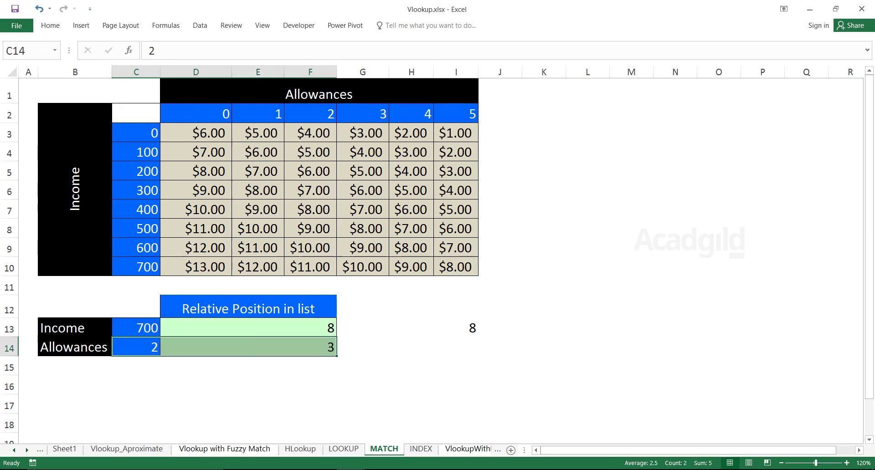
pyautogui.click(248, 328)
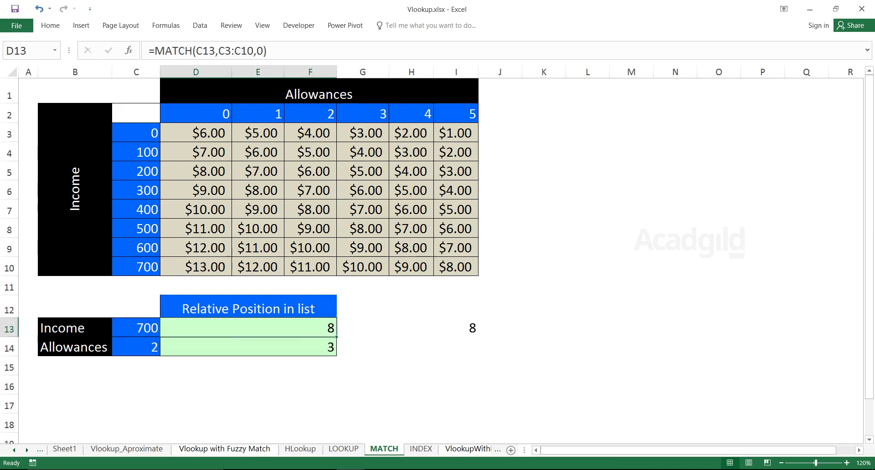
pyautogui.moveTo(75, 306); pyautogui.dragTo(310, 367)
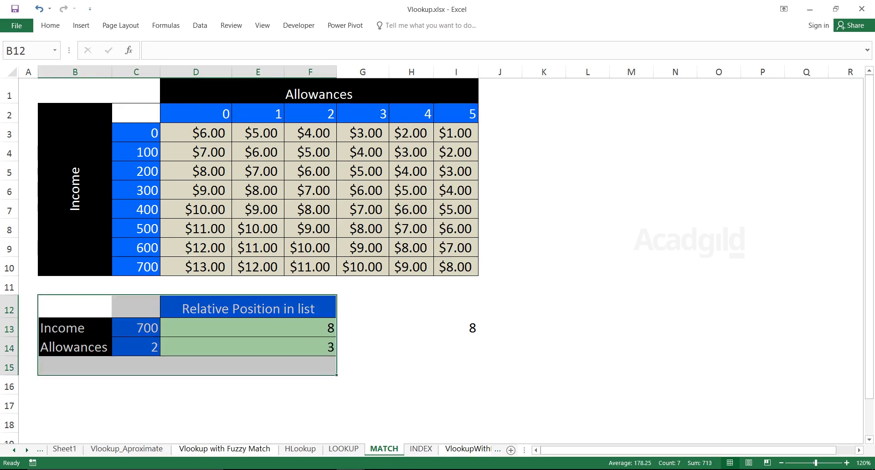
pyautogui.click(248, 308)
pyautogui.click(248, 328)
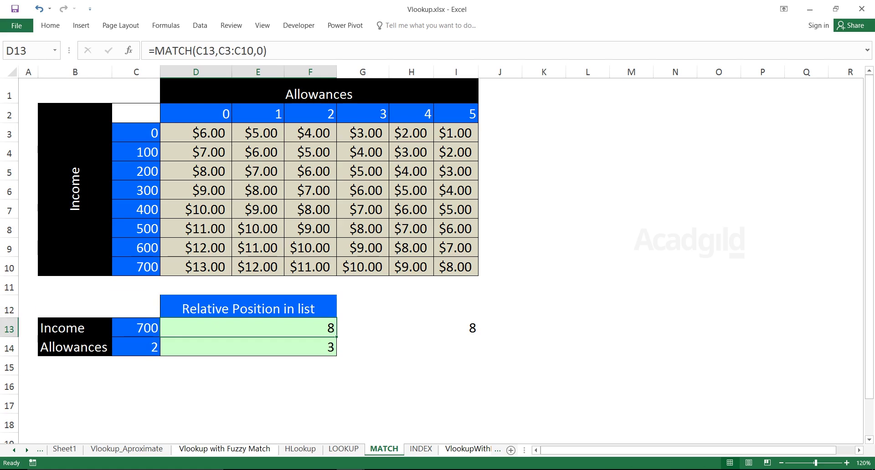
pyautogui.moveTo(136, 114); pyautogui.dragTo(456, 266)
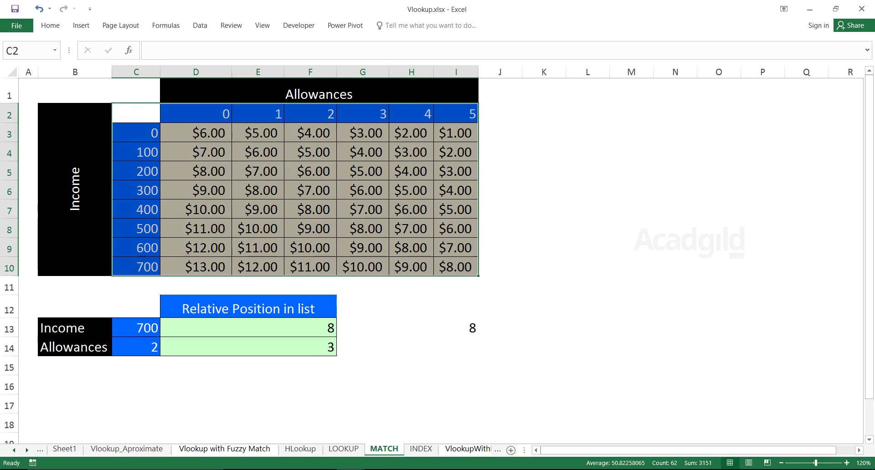
pyautogui.hotkey('alt', 'Tab')
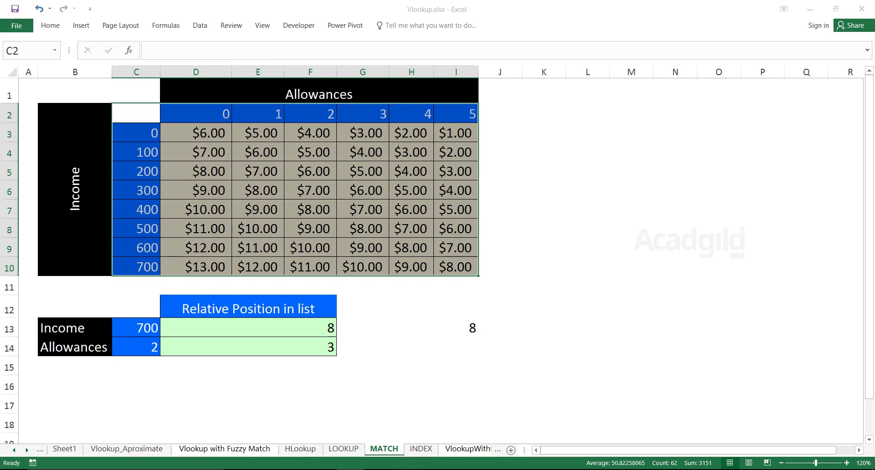